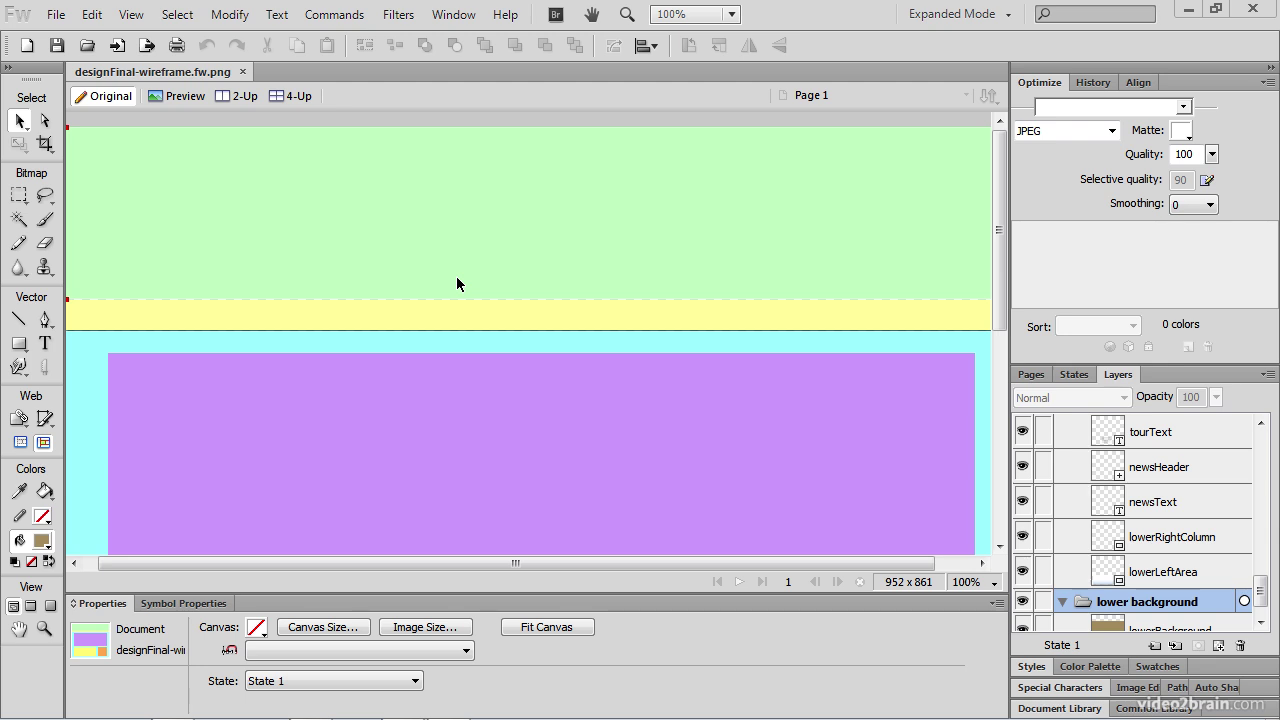
# Step: Set the zoom level to 66% and close the Properties panel tab group
pyautogui.click(995, 584)
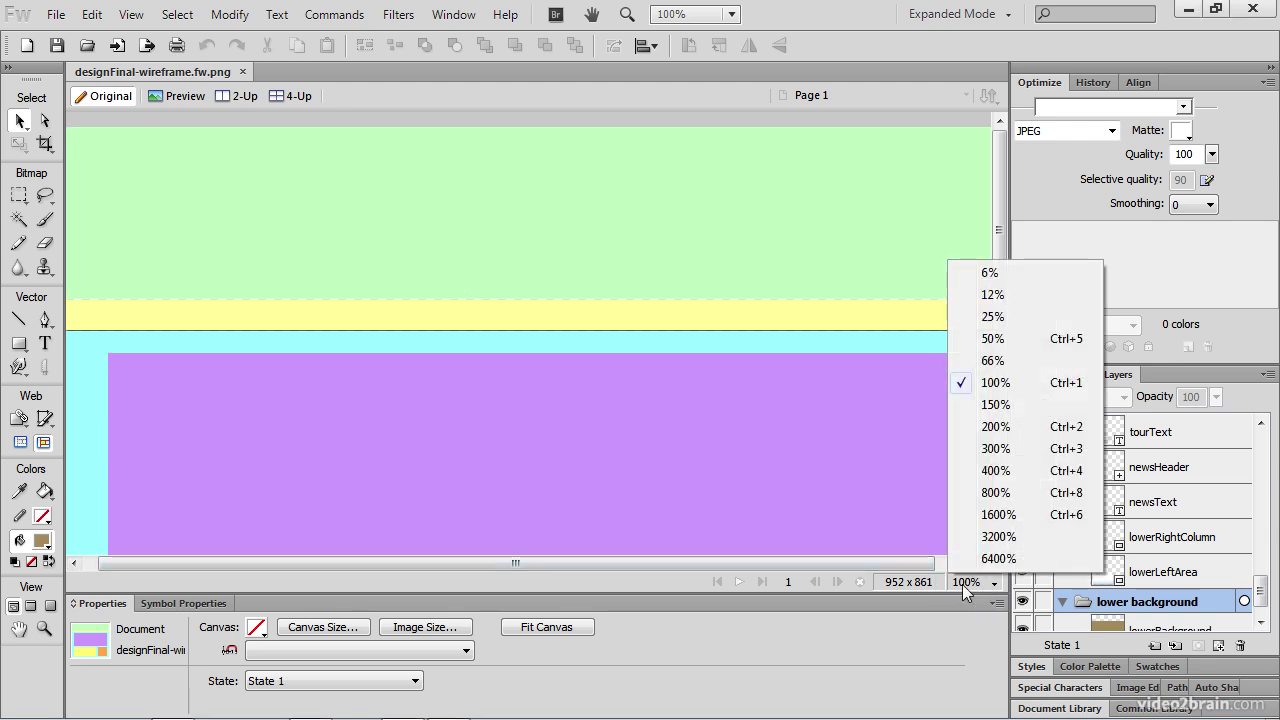
pyautogui.click(988, 360)
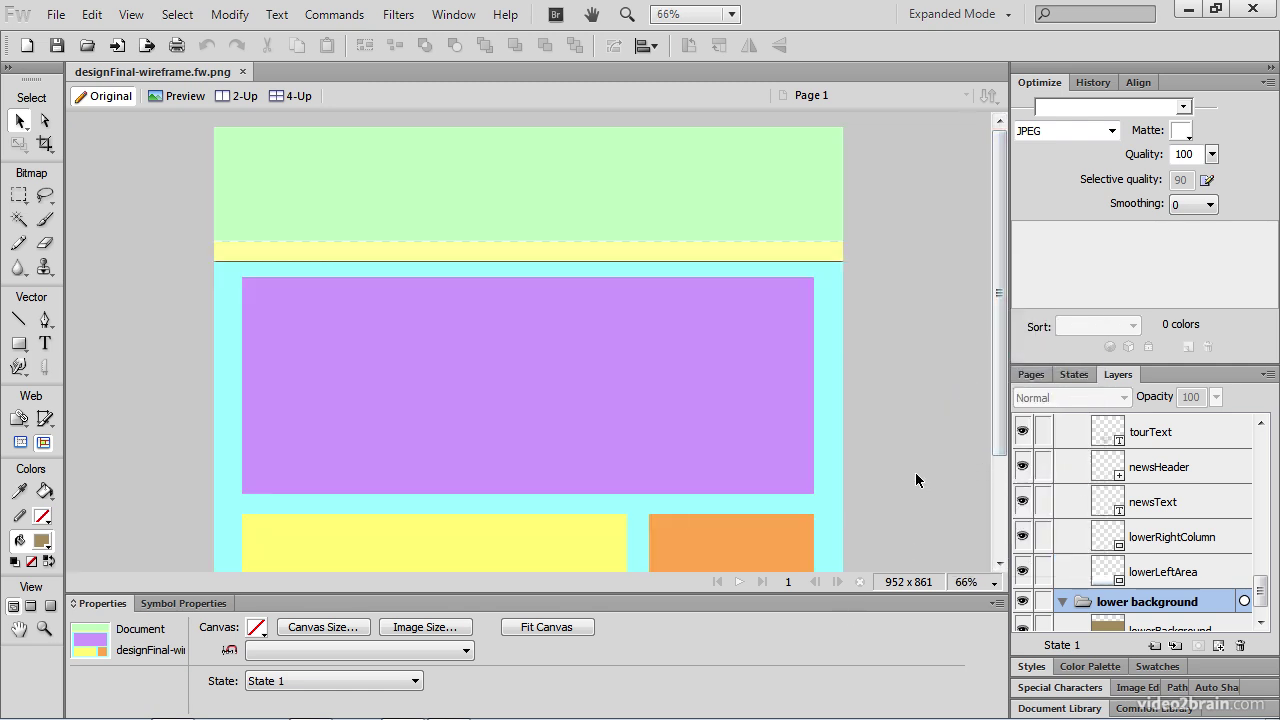
pyautogui.rightClick(622, 605)
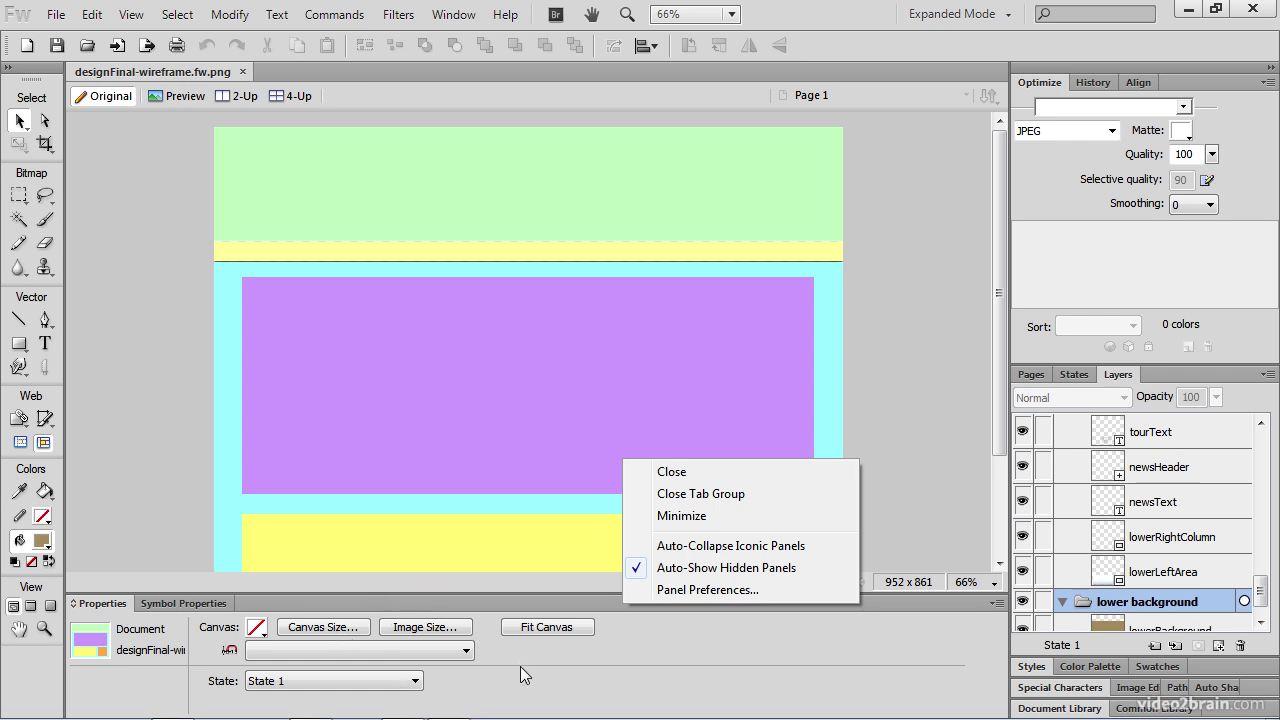
pyautogui.click(743, 493)
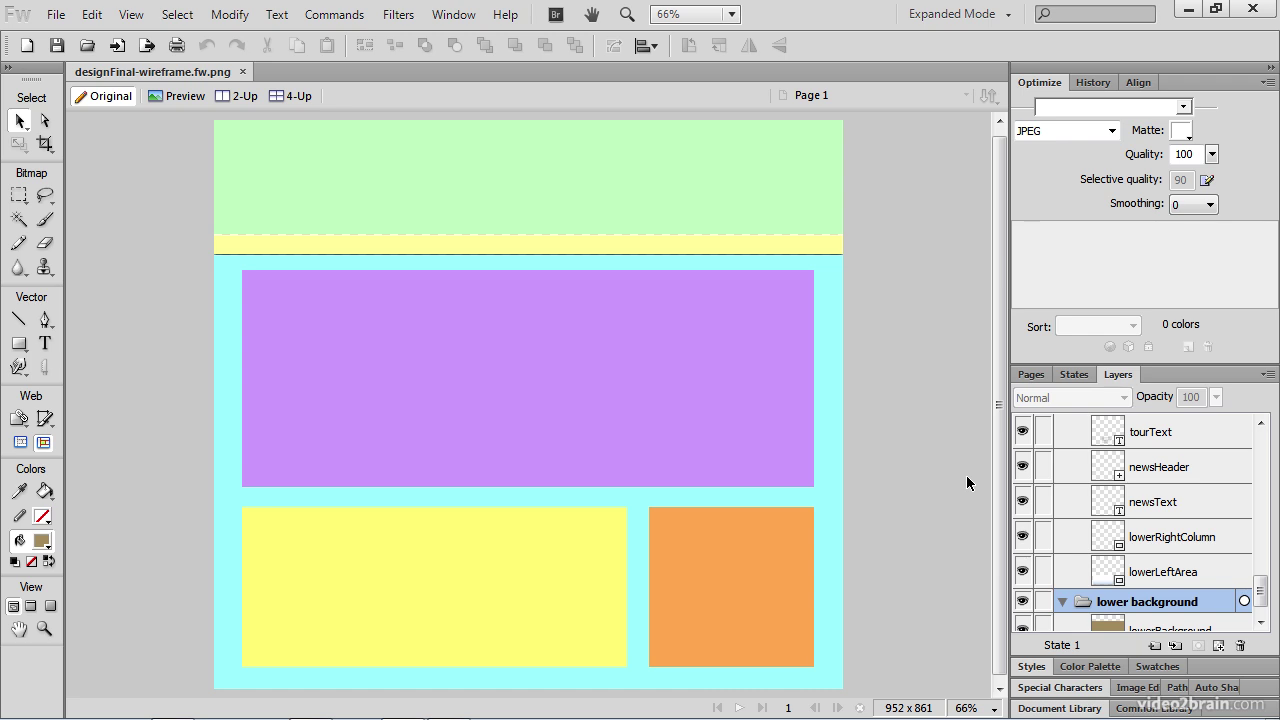
# Step: Collapse the Optimize panel, then collapse the background, content area, navigation and wireframes folders
pyautogui.doubleClick(1050, 86)
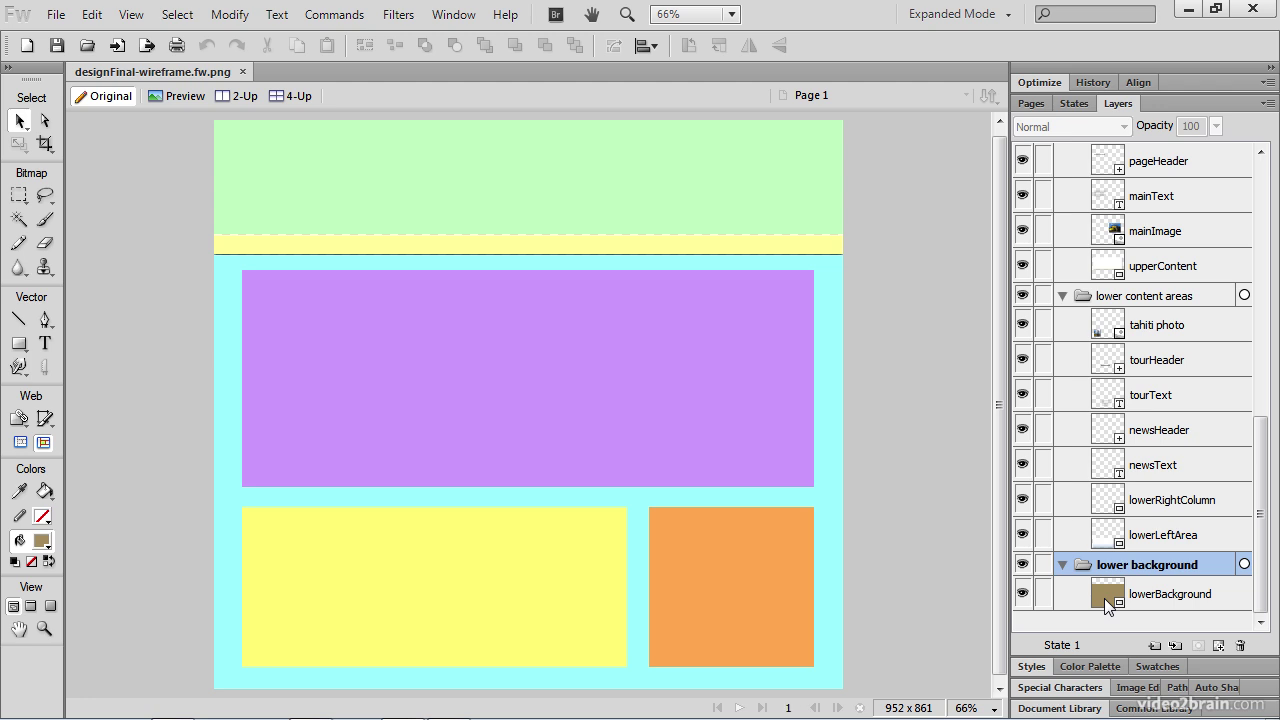
pyautogui.click(1062, 566)
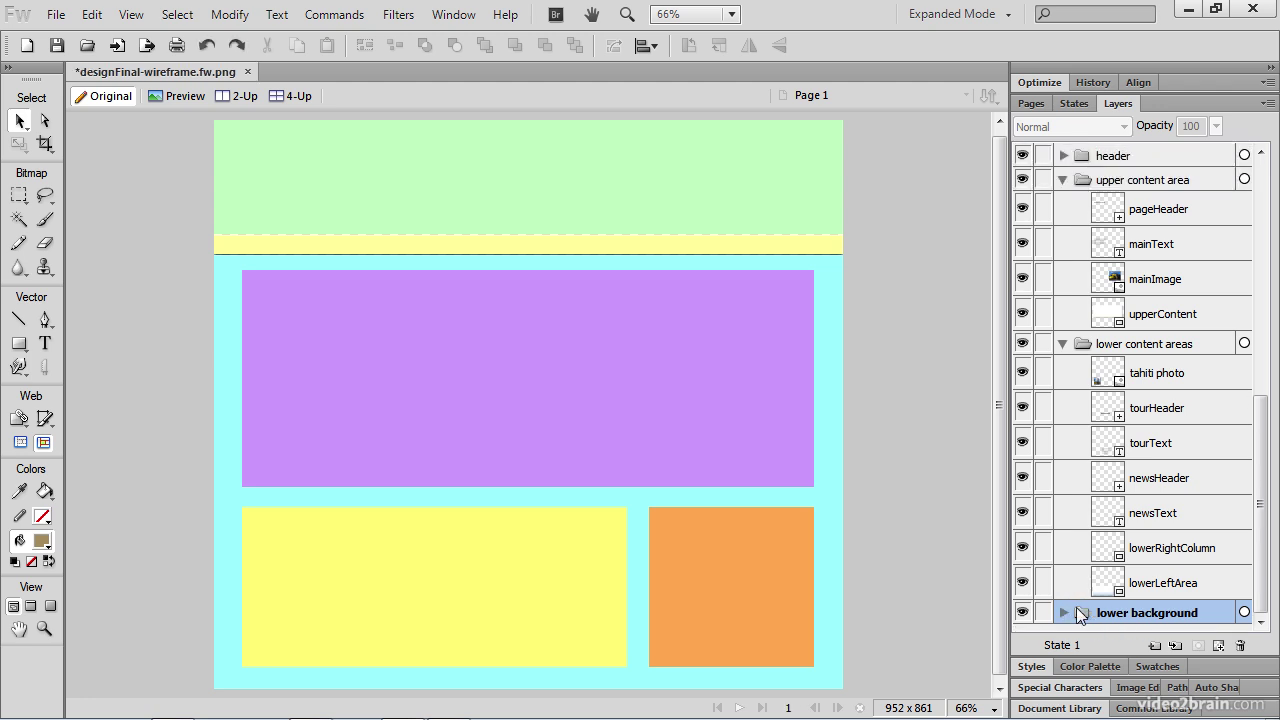
pyautogui.click(1064, 345)
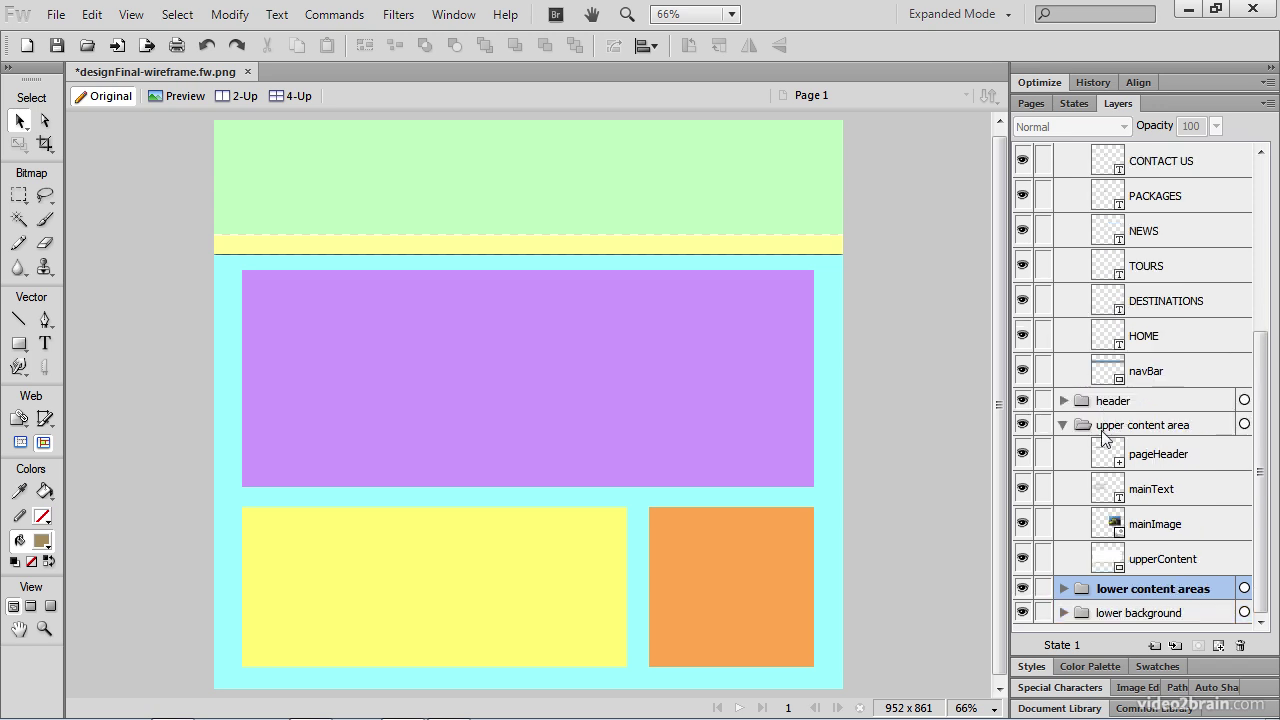
pyautogui.click(1064, 425)
pyautogui.click(1062, 261)
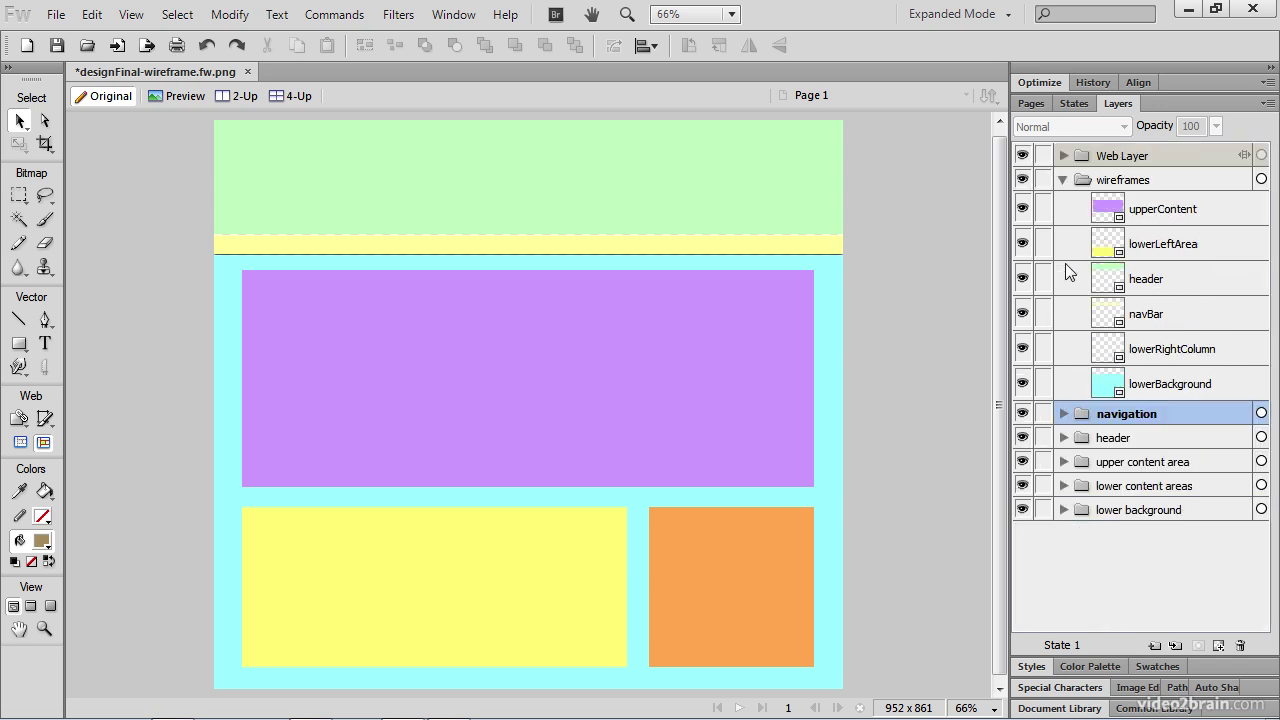
pyautogui.click(1063, 179)
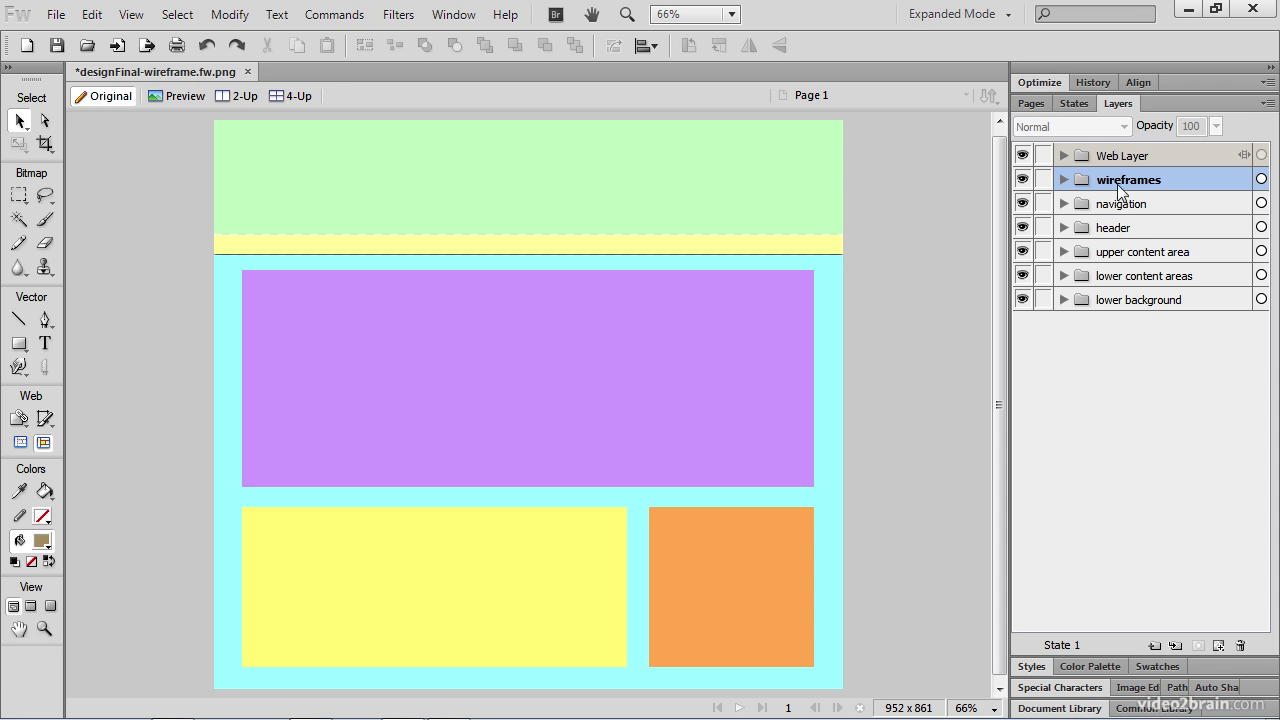
# Step: Toggle the wireframes layer off and on, expand it, and select the purple upperContent rectangle
pyautogui.click(1022, 181)
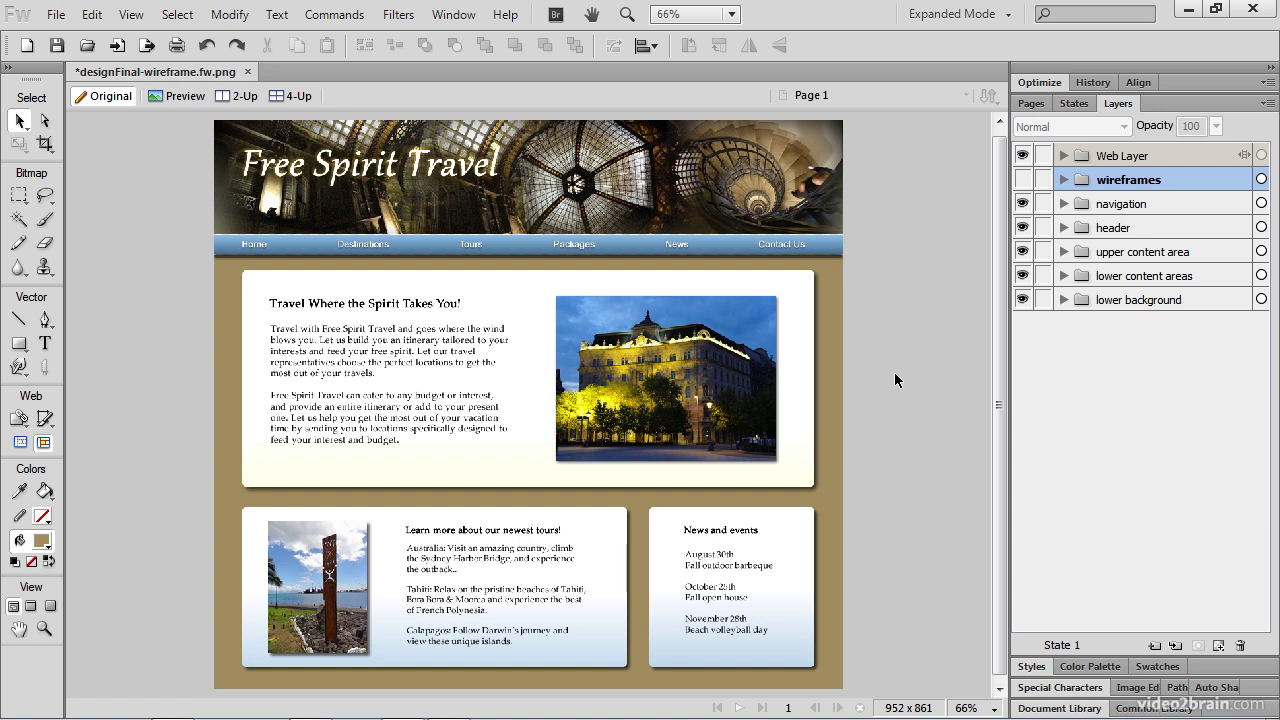
pyautogui.click(1064, 179)
pyautogui.click(1022, 179)
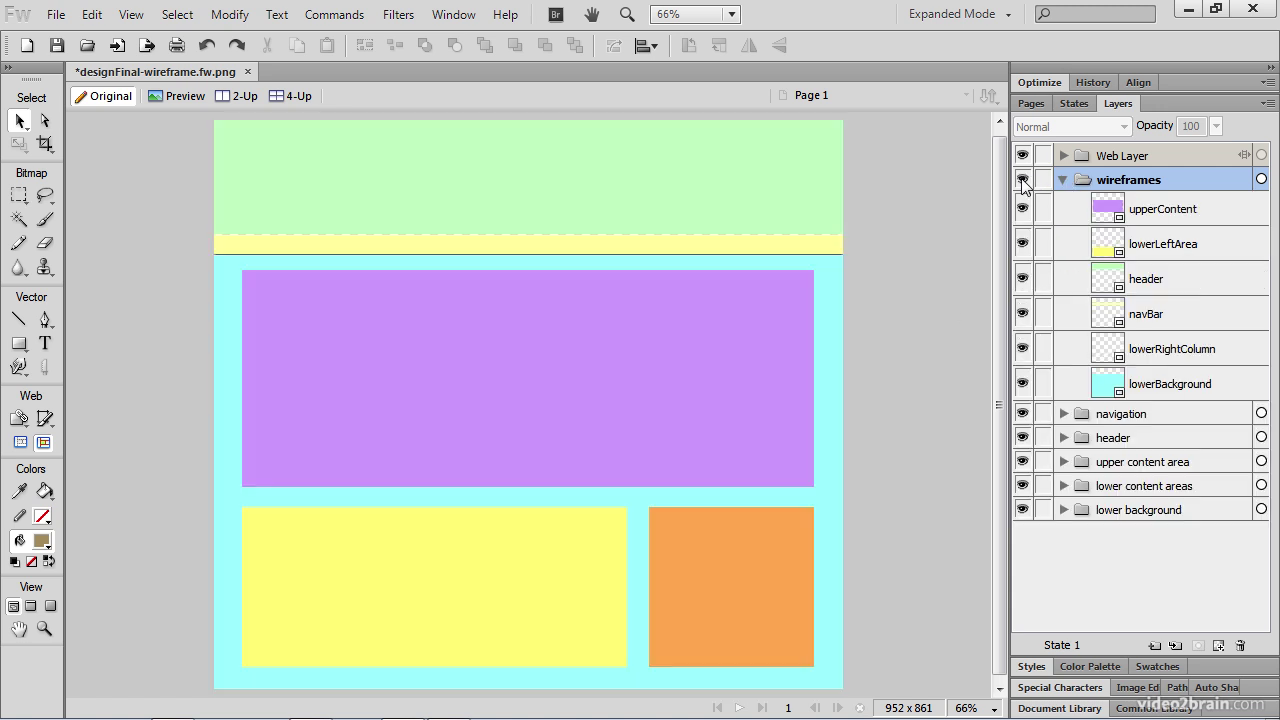
pyautogui.click(693, 337)
# Step: Hide the purple upperContent box, then make it visible again
pyautogui.click(1022, 209)
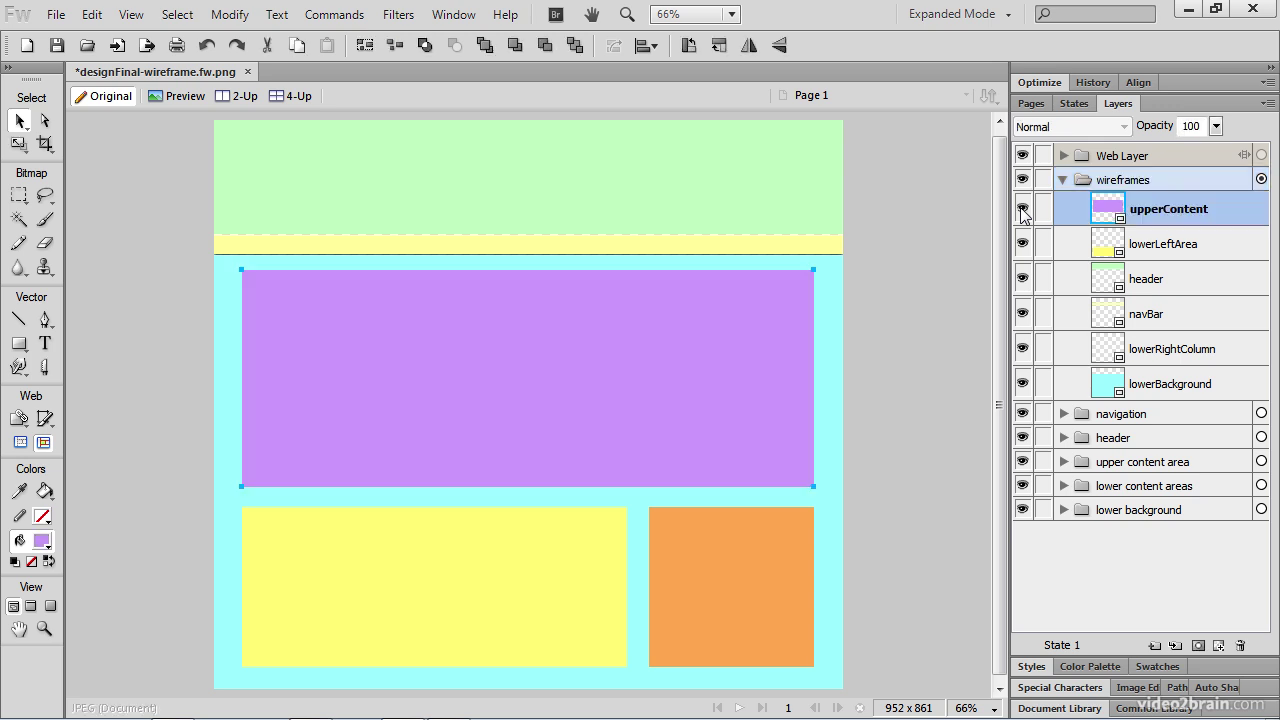
pyautogui.click(1022, 210)
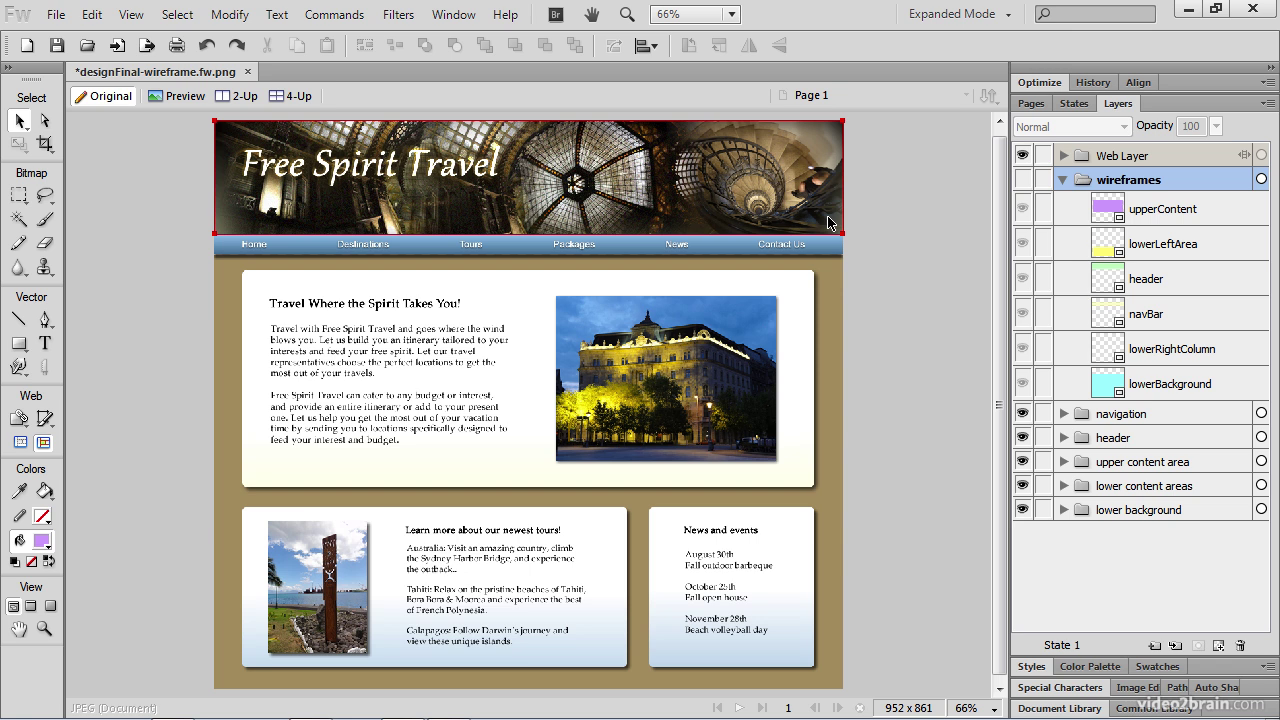
# Step: Show the wireframes layer, hide all boxes, then re-show header, navBar, lowerBackground and lowerRightColumn
pyautogui.click(1022, 180)
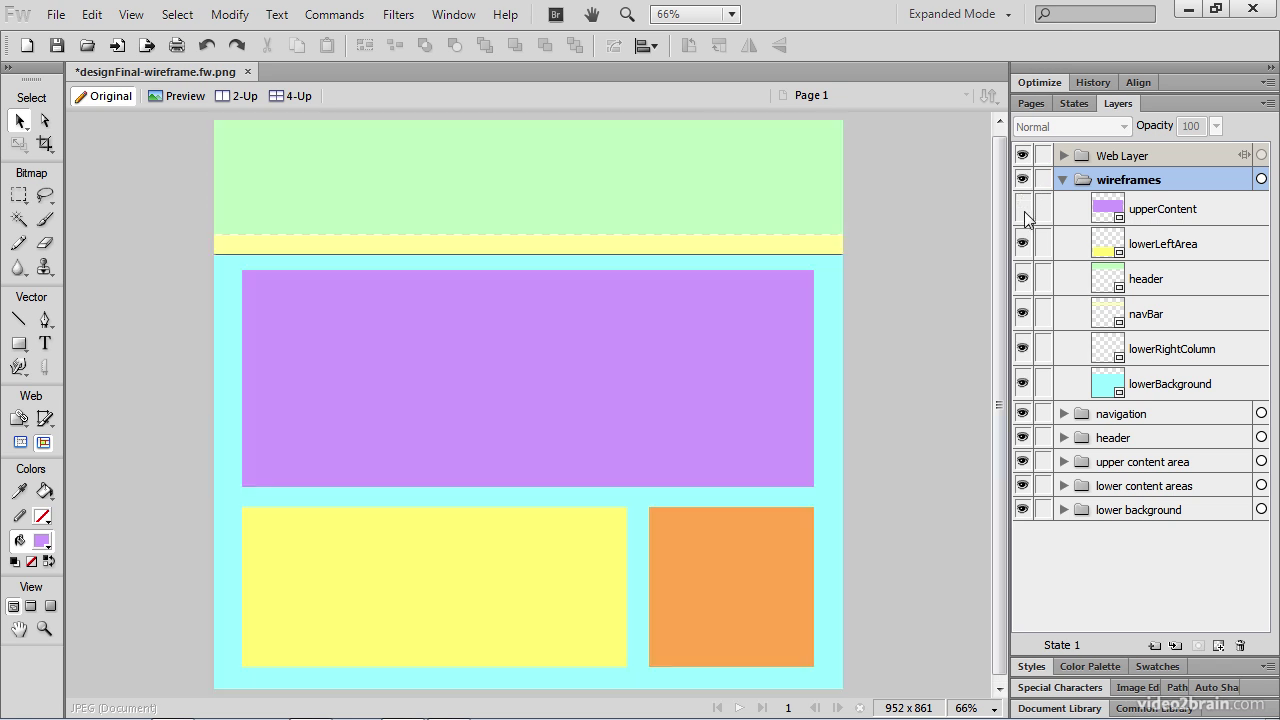
pyautogui.moveTo(1025, 218); pyautogui.dragTo(1022, 386)
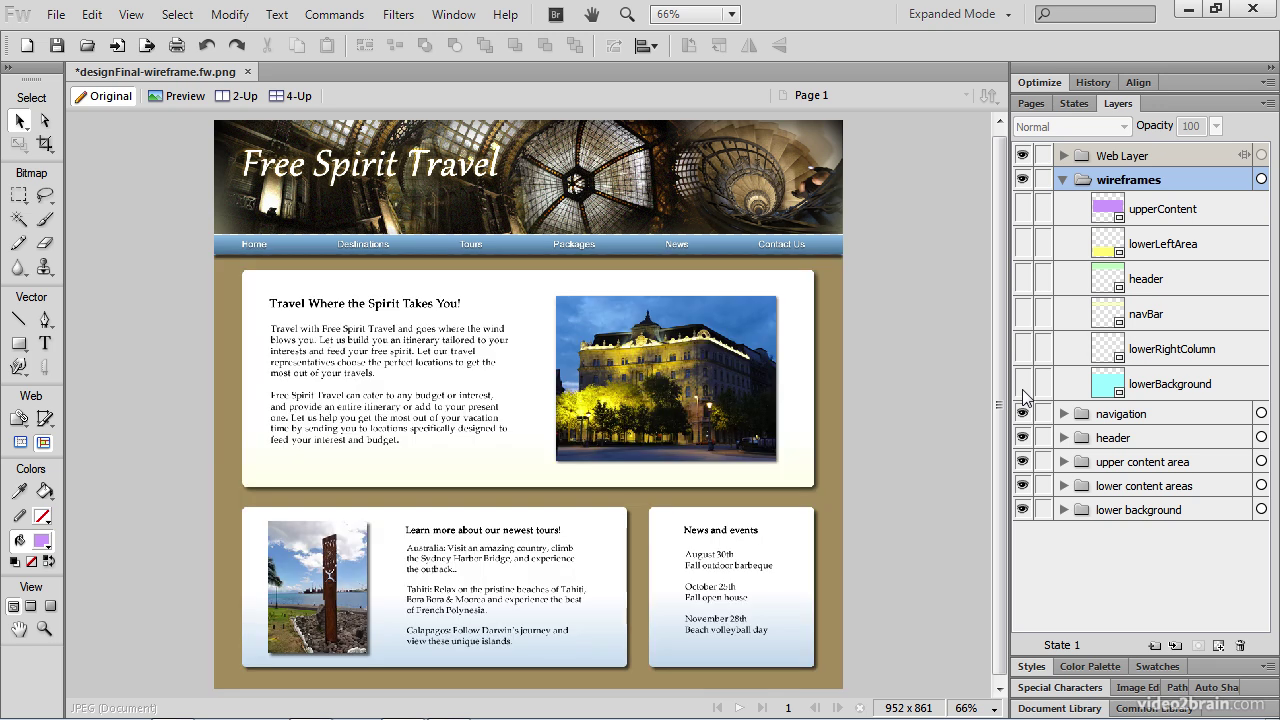
pyautogui.click(1022, 279)
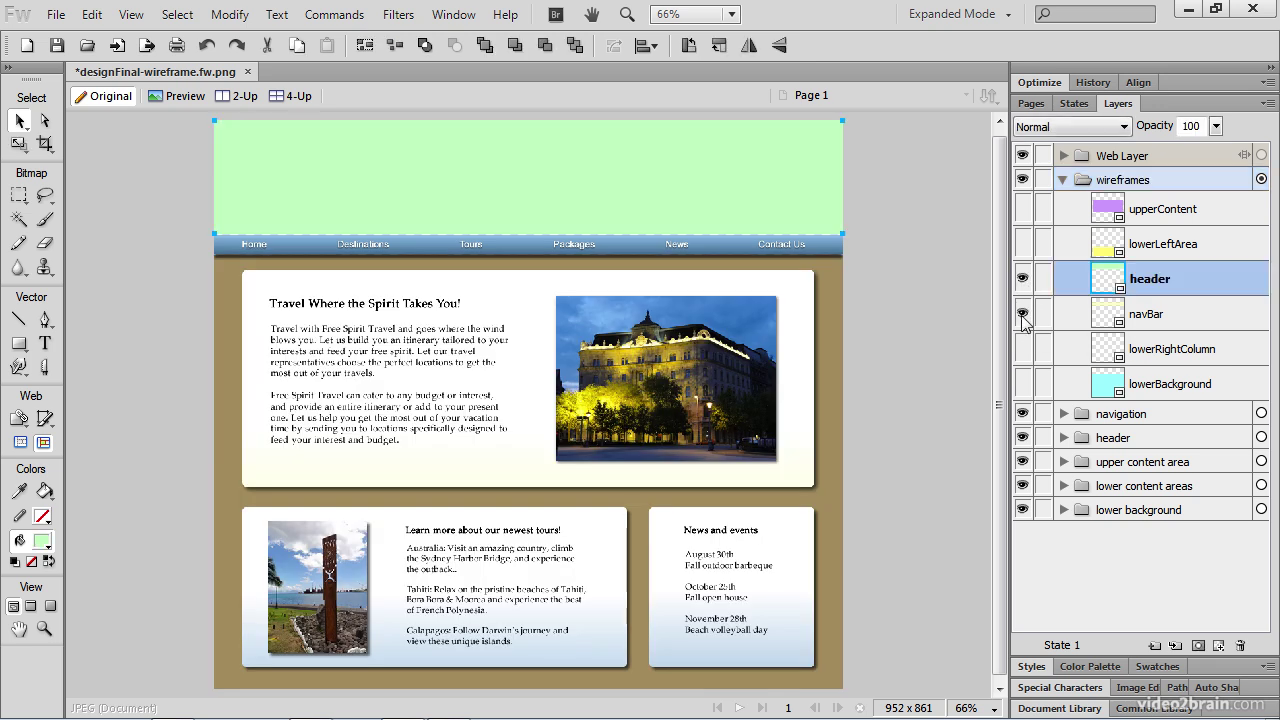
pyautogui.click(1022, 315)
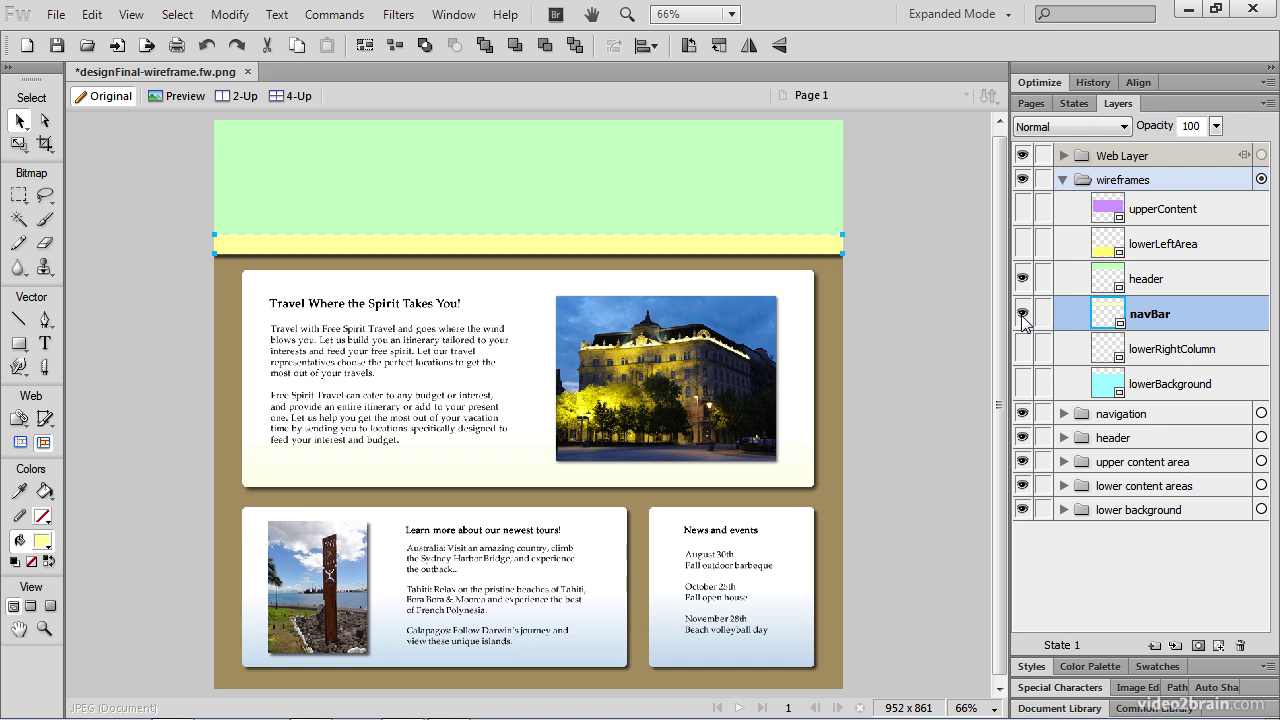
pyautogui.click(1025, 387)
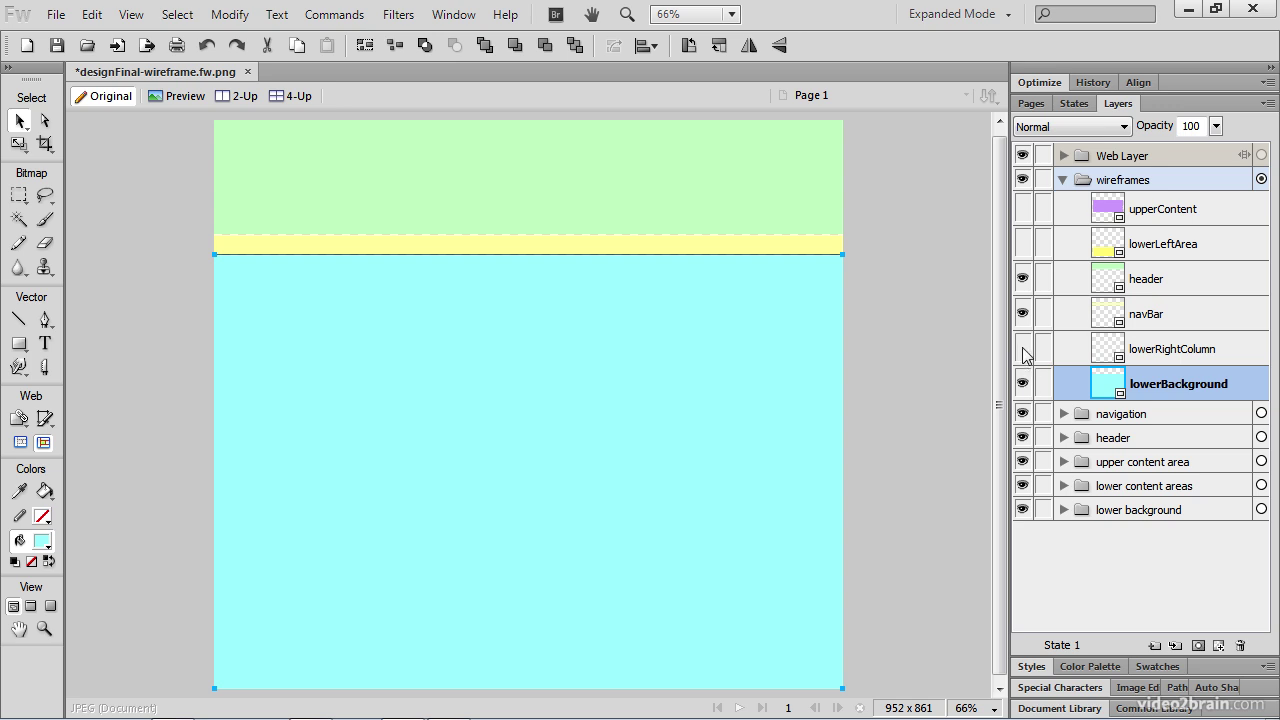
pyautogui.click(1022, 349)
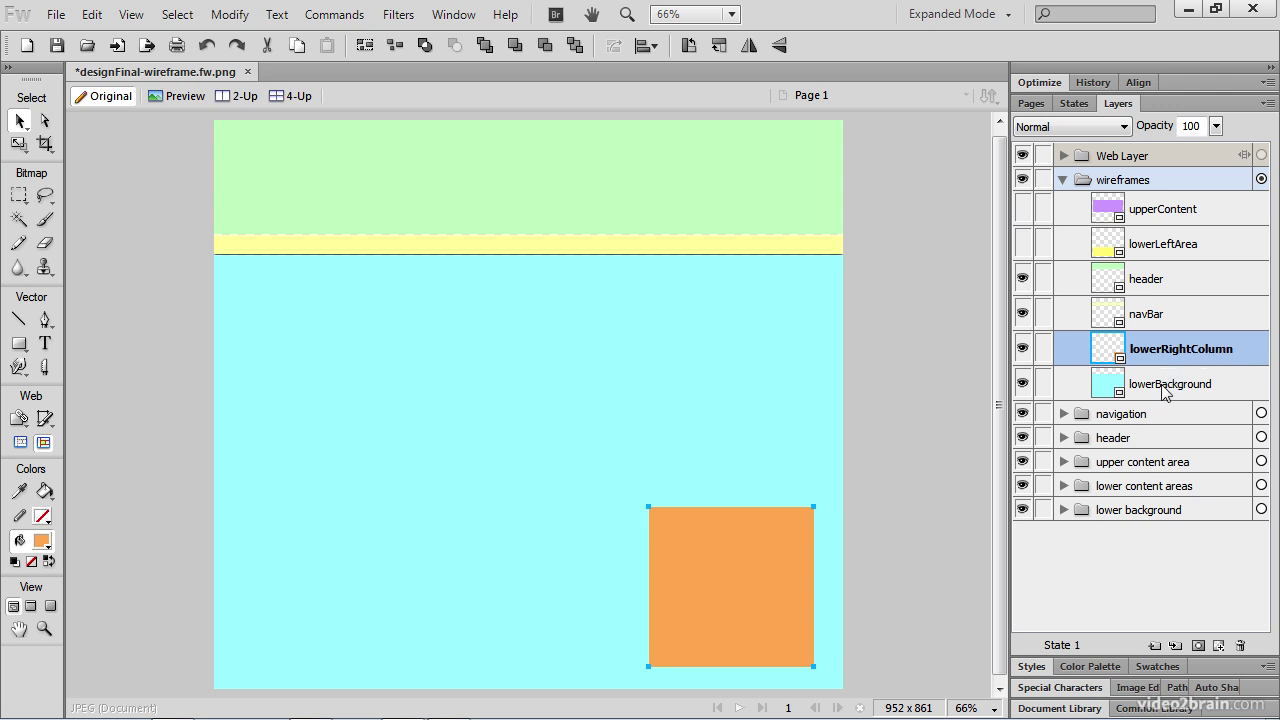
# Step: Deselect, turn on lowerLeftArea and upperContent, then hide the whole wireframes layer
pyautogui.hotkey('ctrl', 'd')
pyautogui.click(1024, 248)
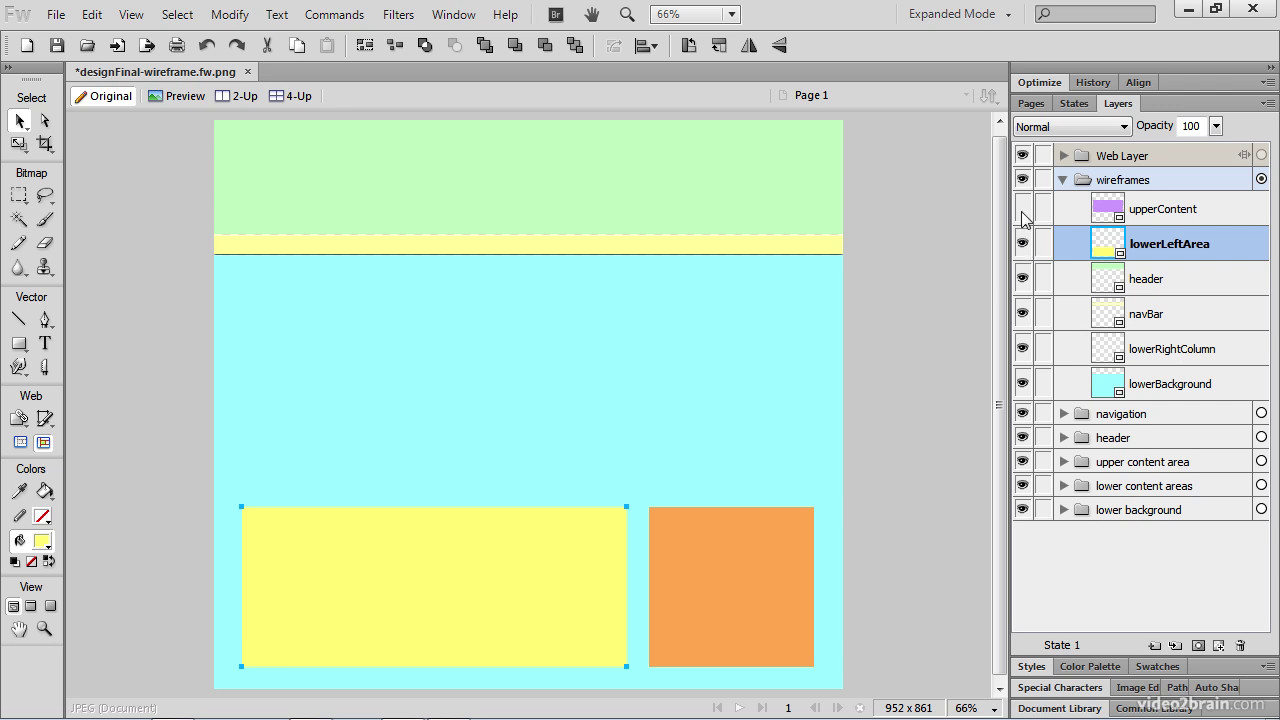
pyautogui.click(1022, 208)
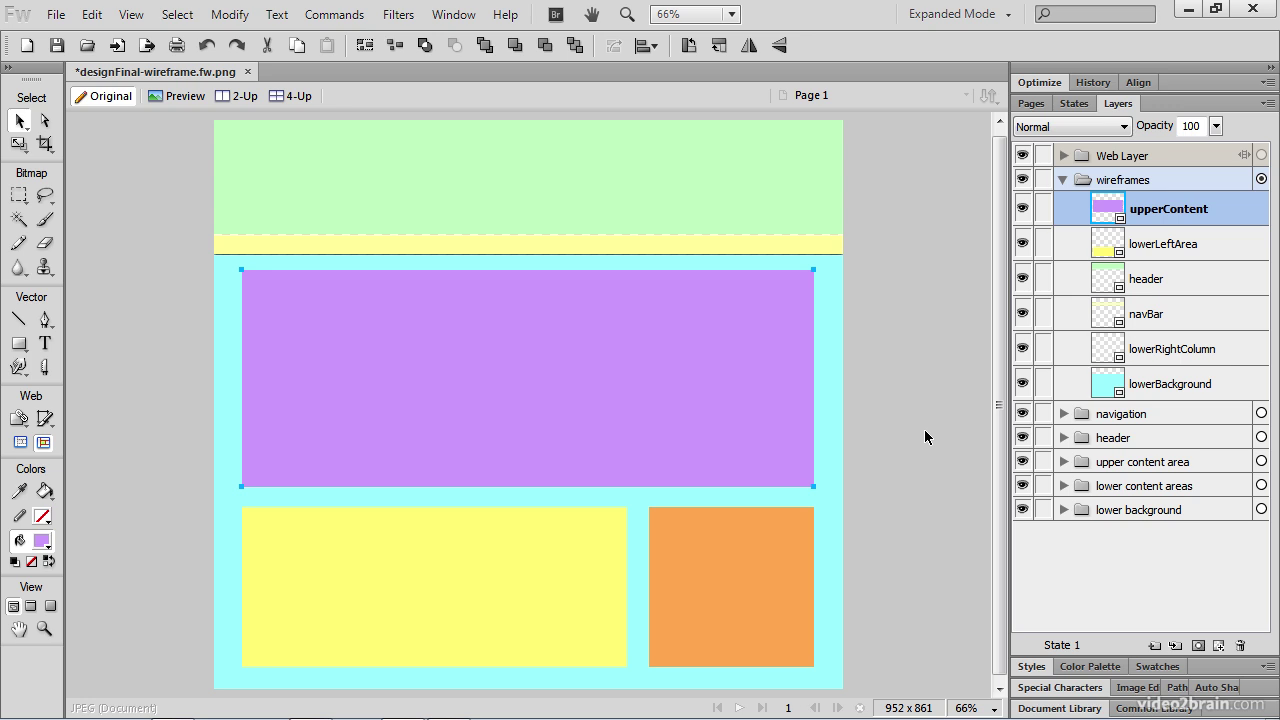
pyautogui.click(1022, 179)
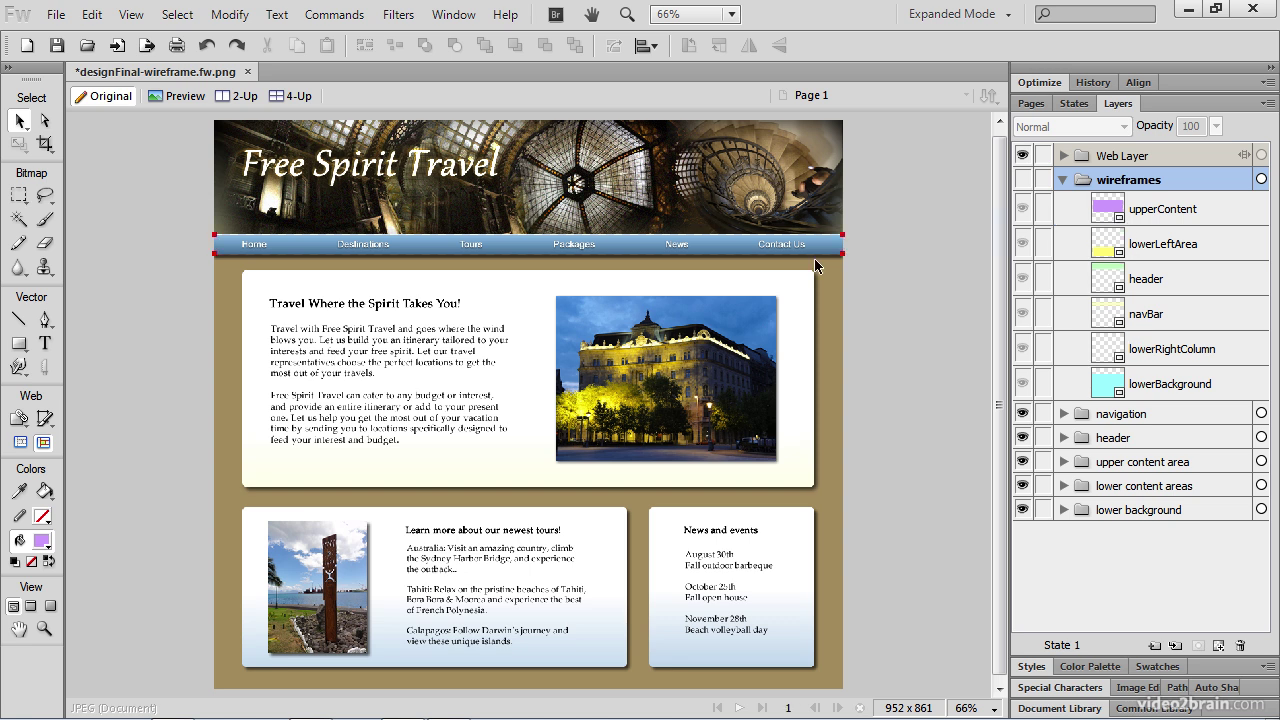
# Step: Select the hotel photo and its white panel, then view the design at 100% from the top
pyautogui.click(592, 305)
pyautogui.click(514, 303)
pyautogui.click(978, 710)
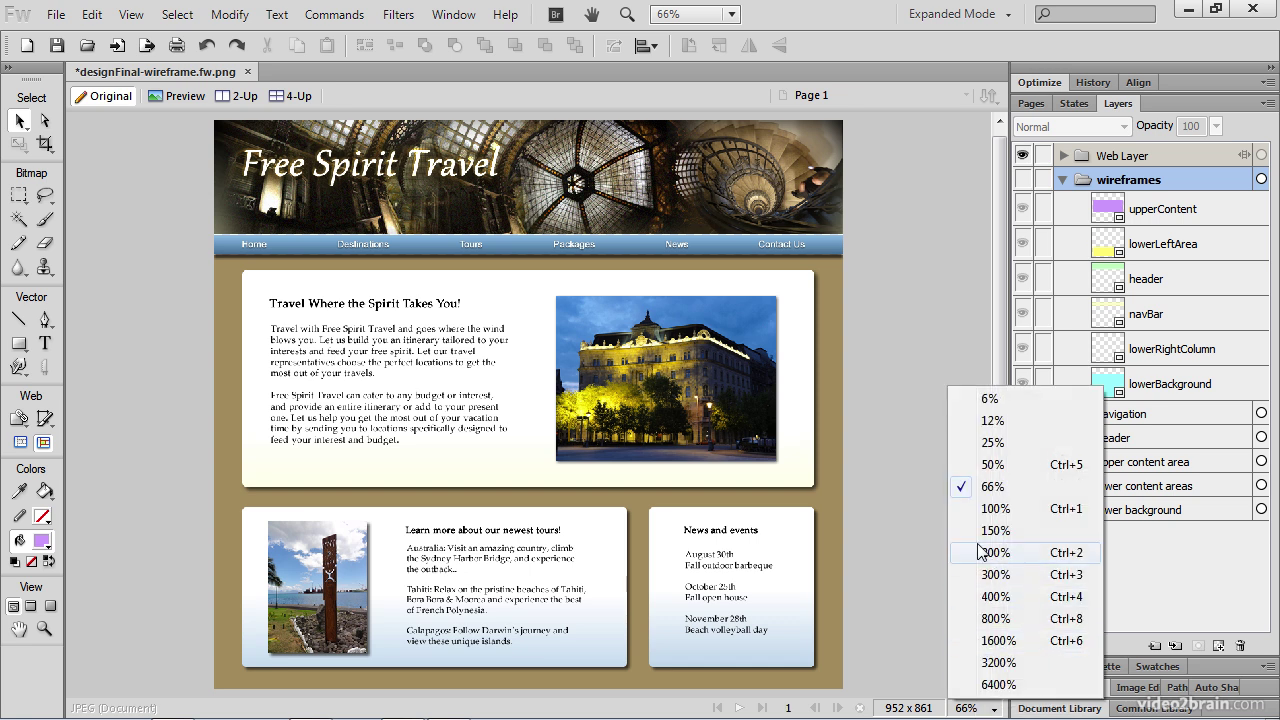
pyautogui.click(990, 509)
pyautogui.moveTo(991, 436); pyautogui.dragTo(1001, 550)
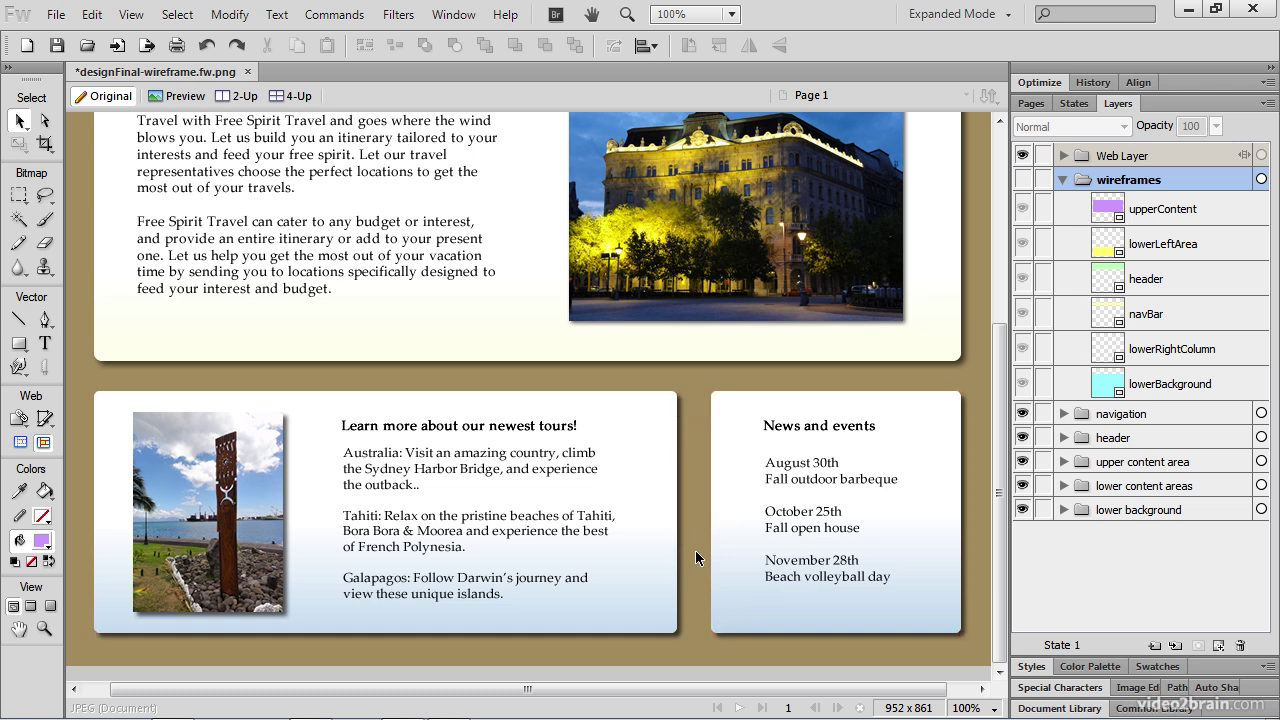
pyautogui.moveTo(999, 440); pyautogui.dragTo(999, 214)
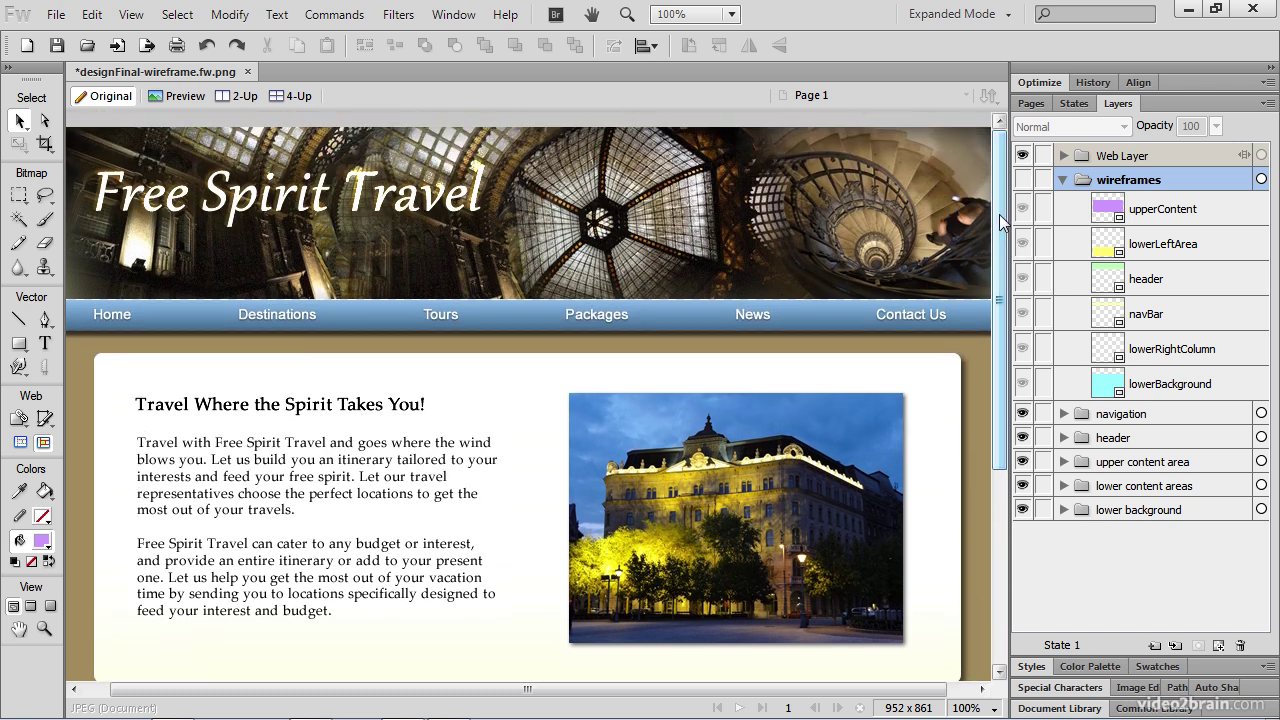